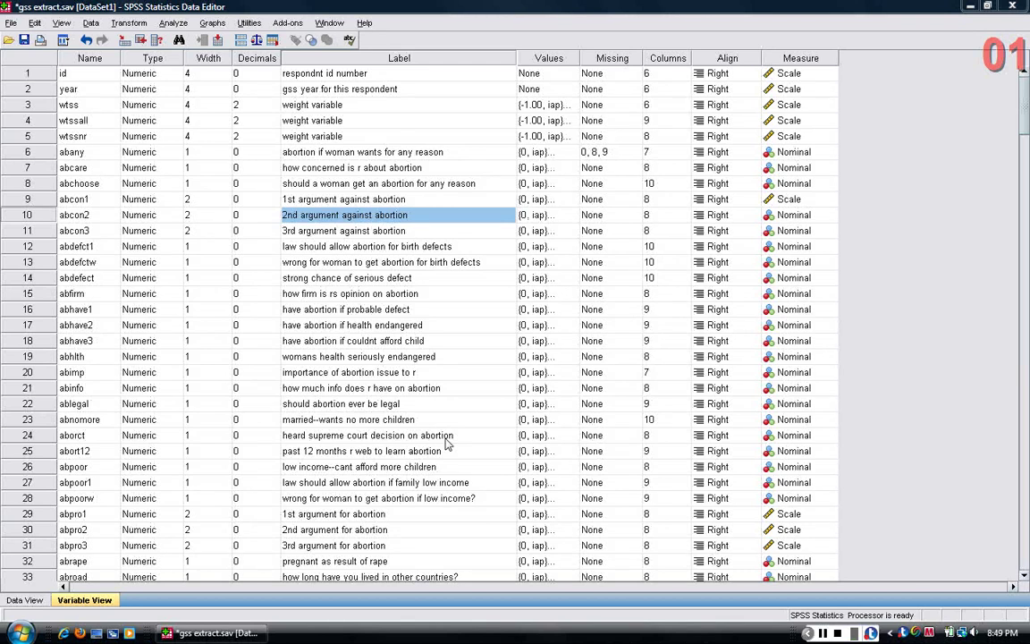
Step: Create a blank syntax file through File > New > Syntax
left_click(12, 27)
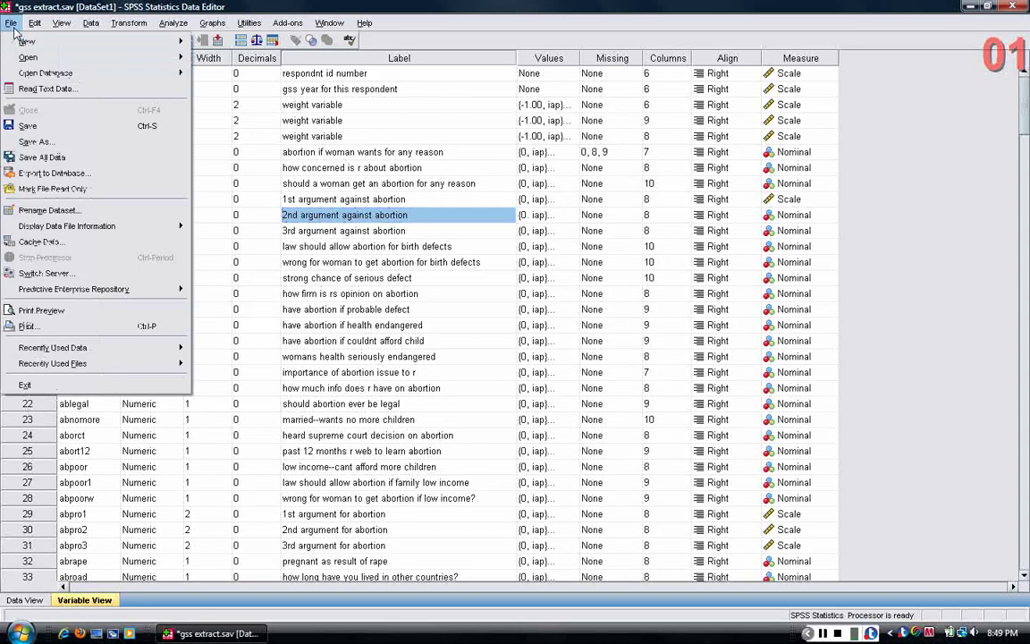
mouse_move(20, 46)
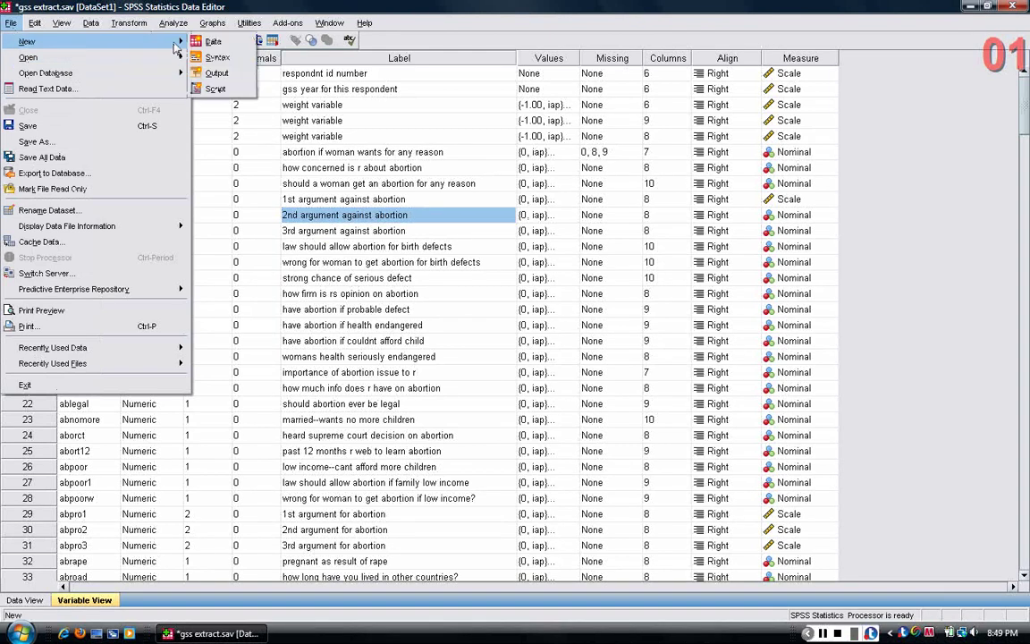
mouse_move(179, 57)
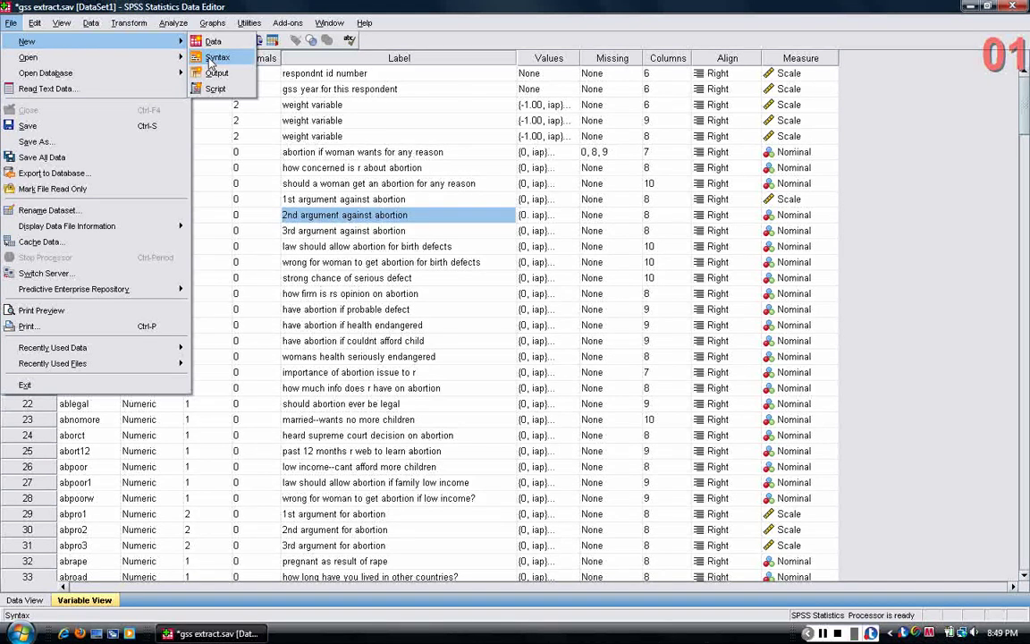
left_click(212, 60)
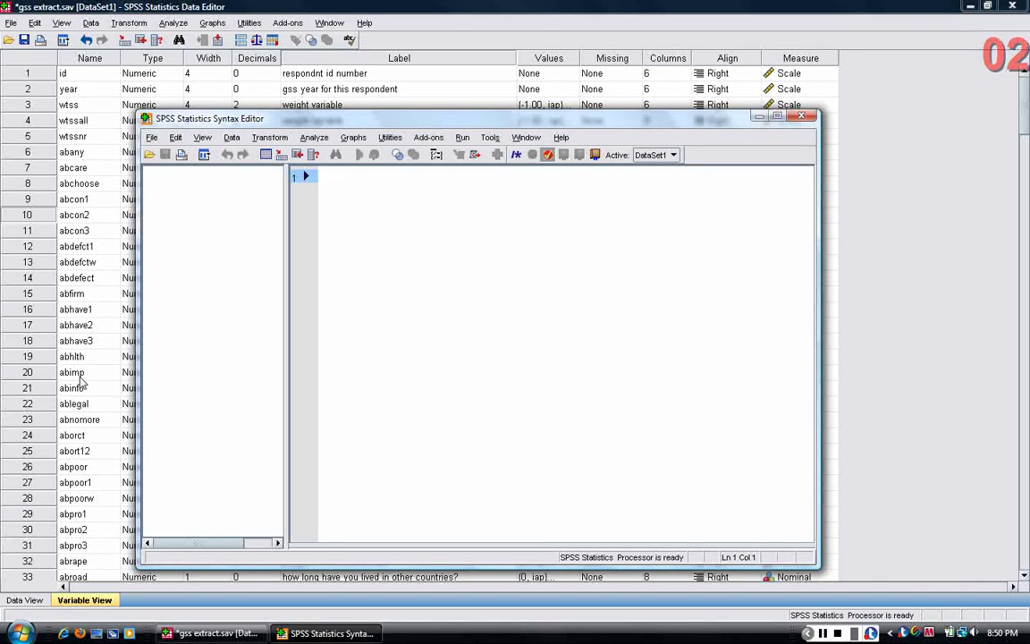
Step: Open the value labels of the attend variable in row 39 of the Data Editor
left_click(79, 378)
scroll(78, 377, "down", 6)
left_click(27, 388)
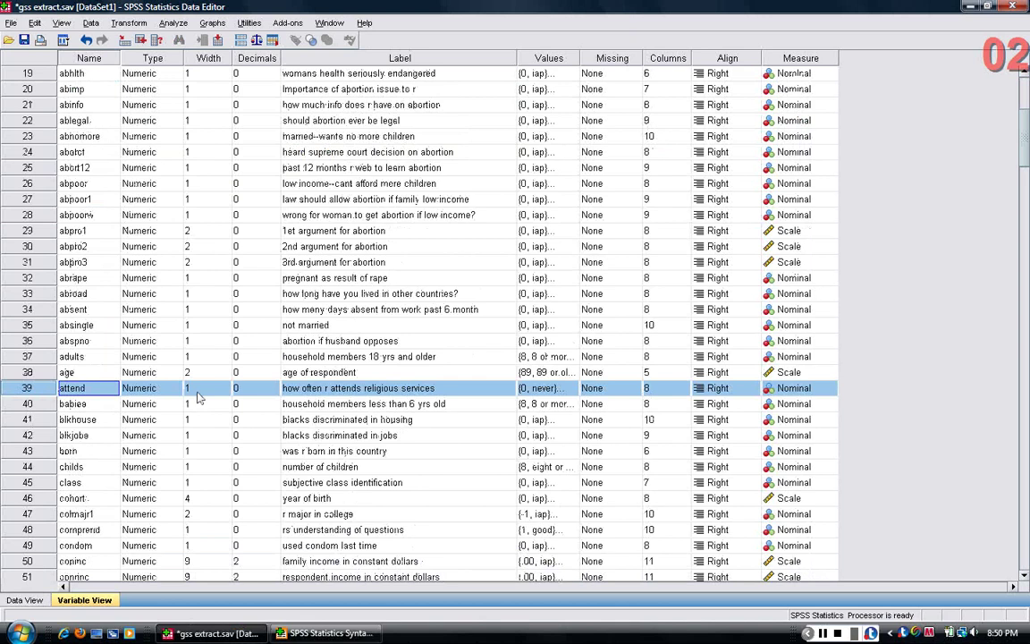
left_click(547, 388)
left_click(576, 388)
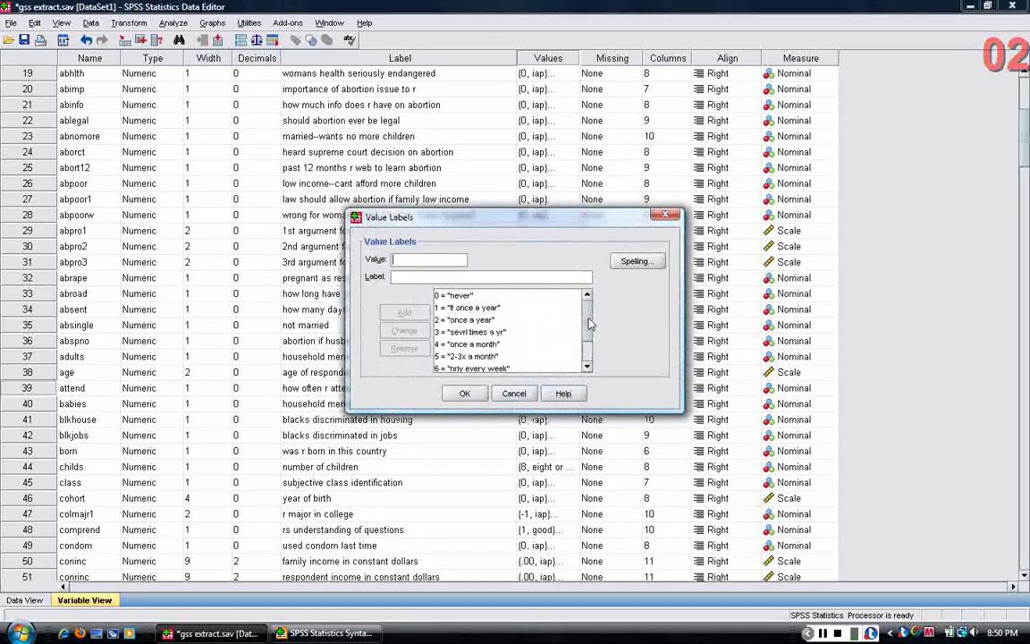
Step: Review attend's labels, confirming 9 means 'dk,na', and close without changes
left_click_drag(589, 325, 589, 355)
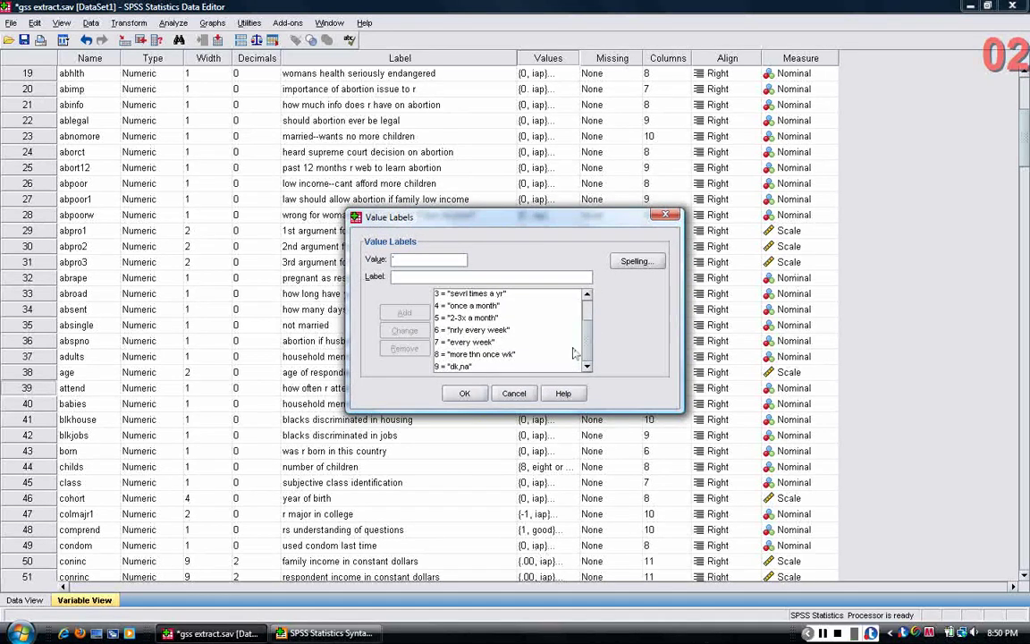
left_click(498, 306)
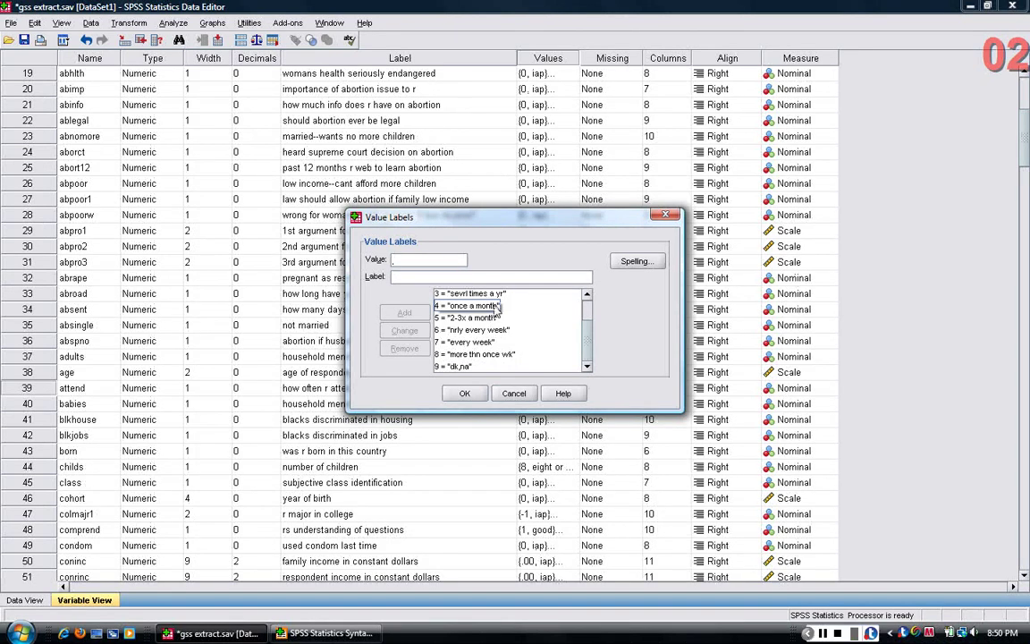
left_click(464, 367)
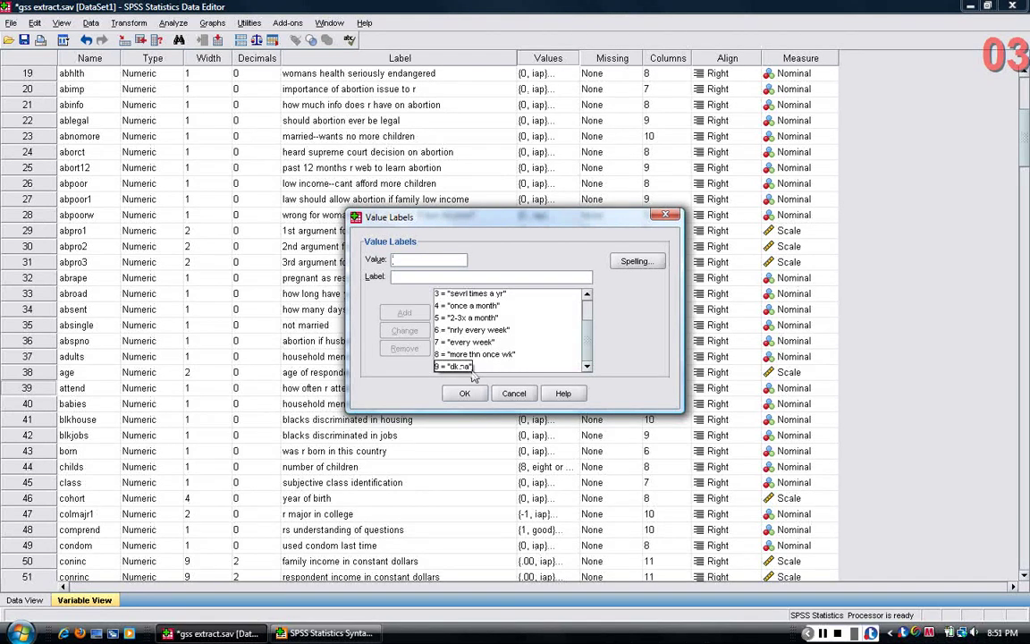
left_click(440, 330)
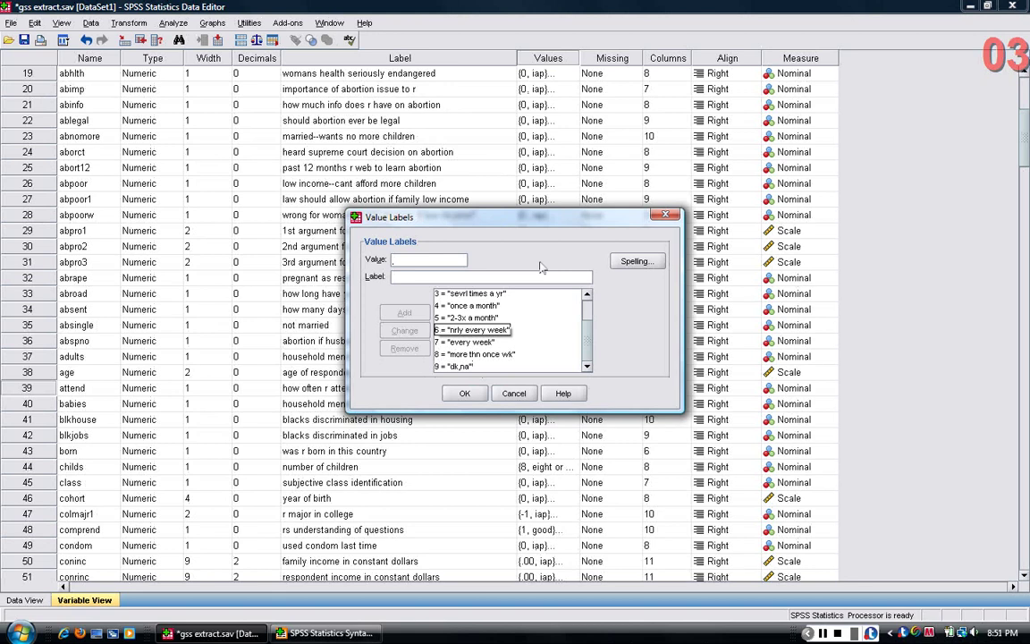
left_click_drag(540, 216, 322, 201)
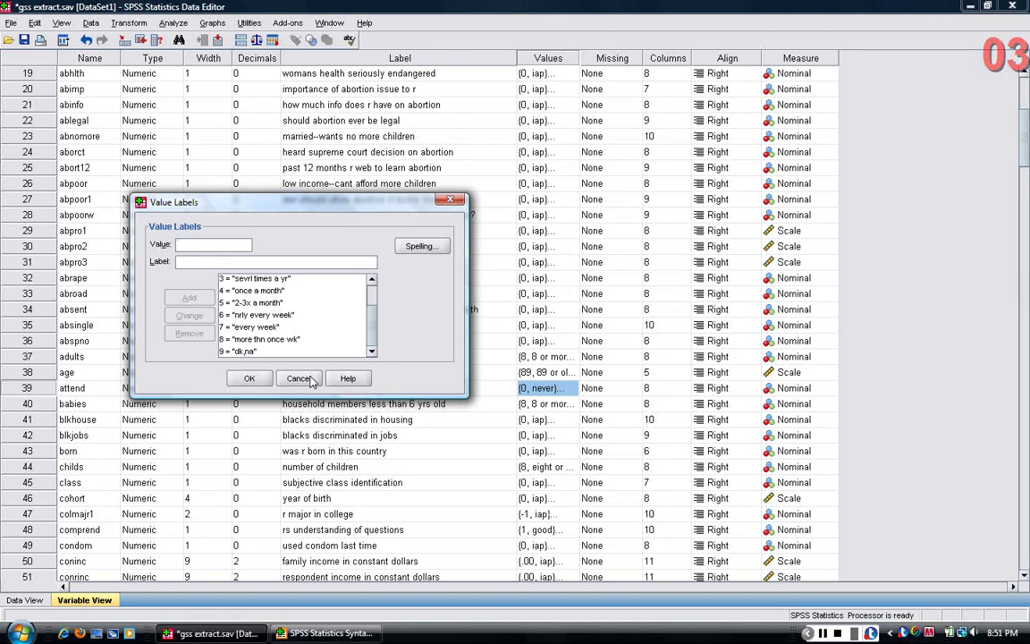
left_click(253, 353)
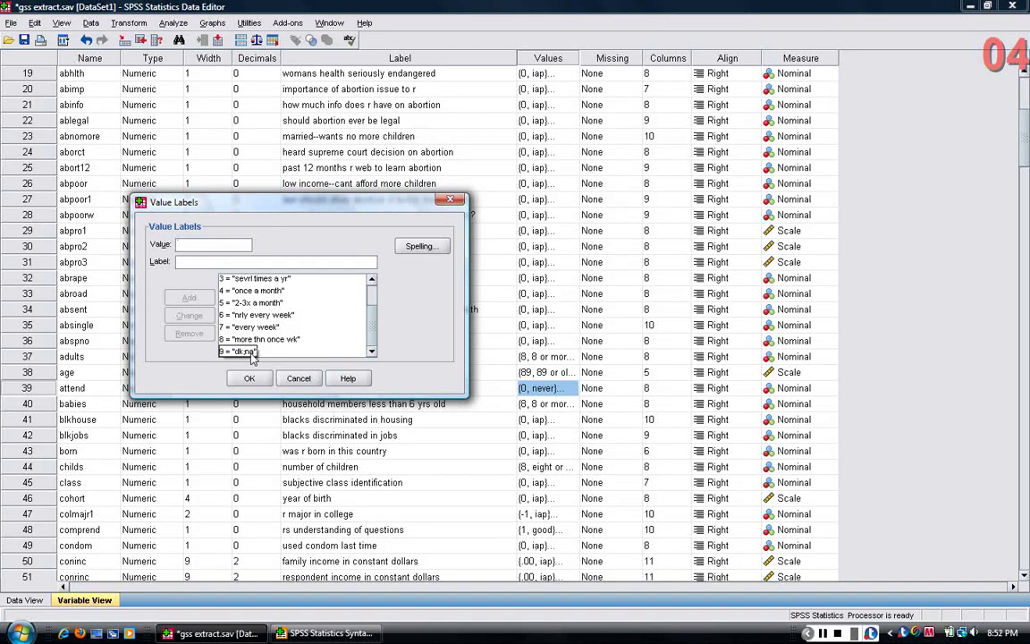
left_click(297, 376)
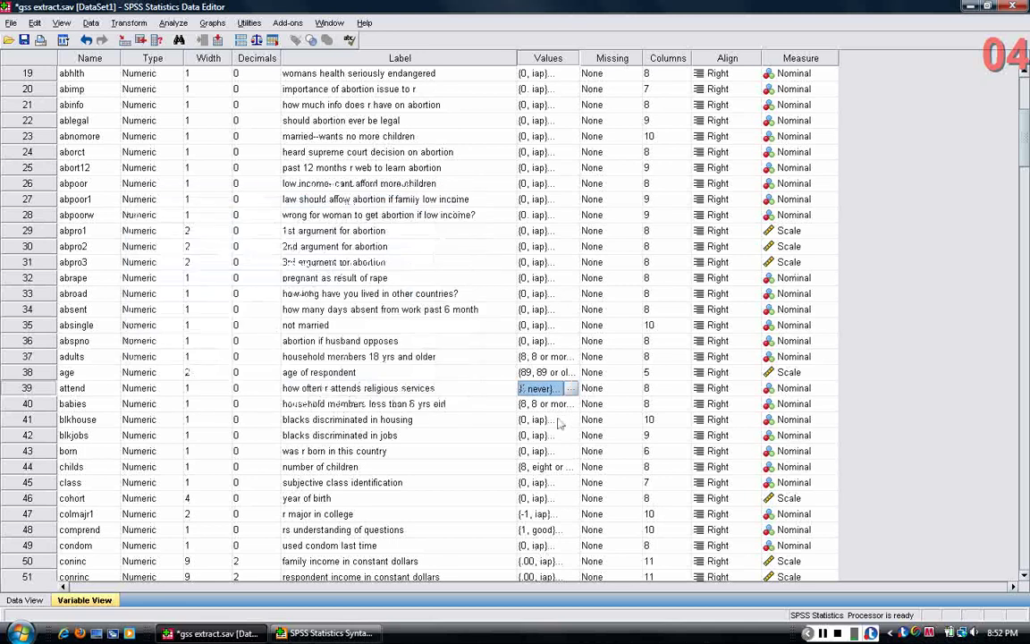
Step: Start typing 'missing values attend (' in the syntax file and recheck attend's codes
left_click(361, 634)
left_click_drag(273, 153, 773, 108)
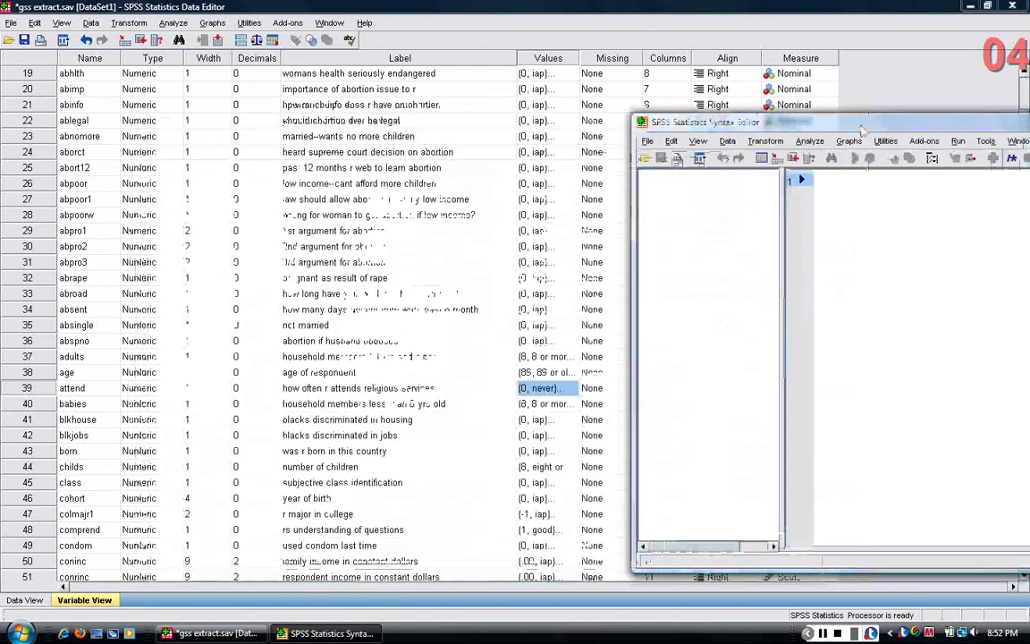
left_click_drag(861, 129, 575, 124)
type("missing values a")
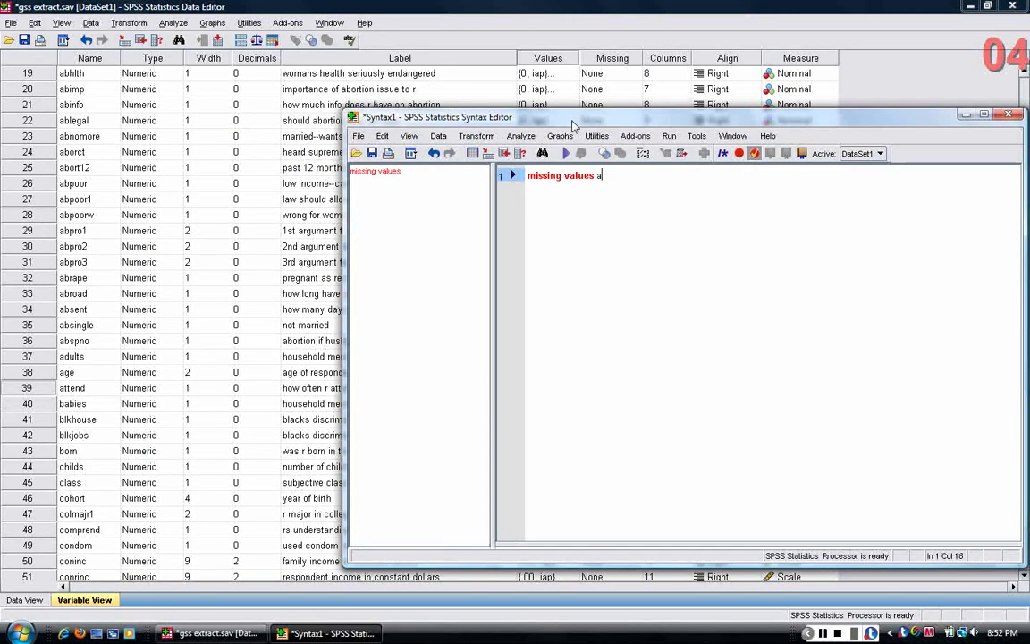
type("ttend (")
left_click_drag(575, 124, 849, 121)
left_click(559, 389)
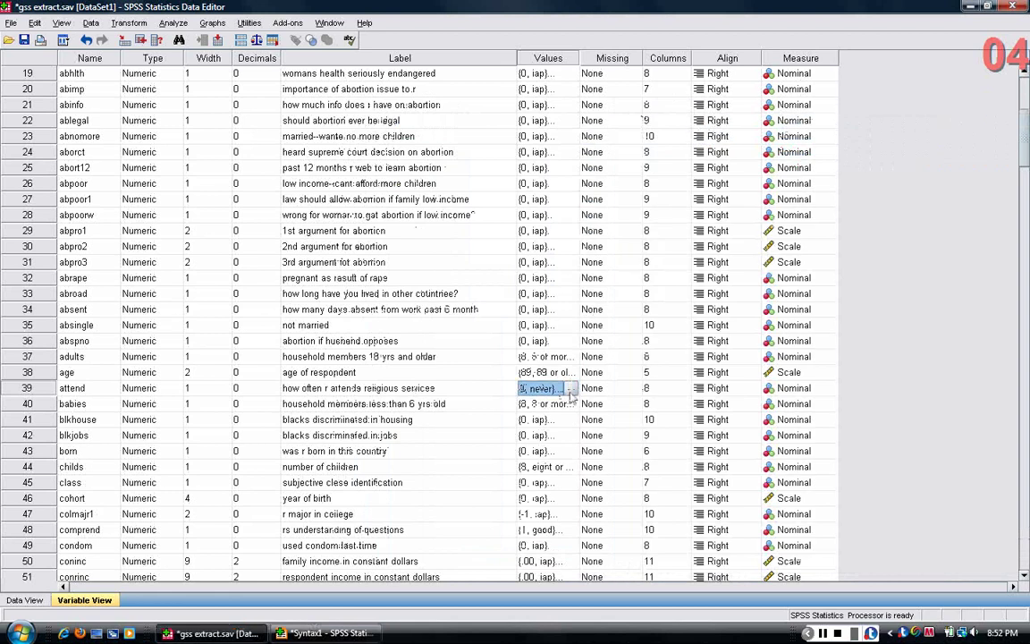
left_click(569, 388)
left_click(510, 395)
Step: Complete the command as 'missing values attend (9).' and select the whole line
left_click(322, 633)
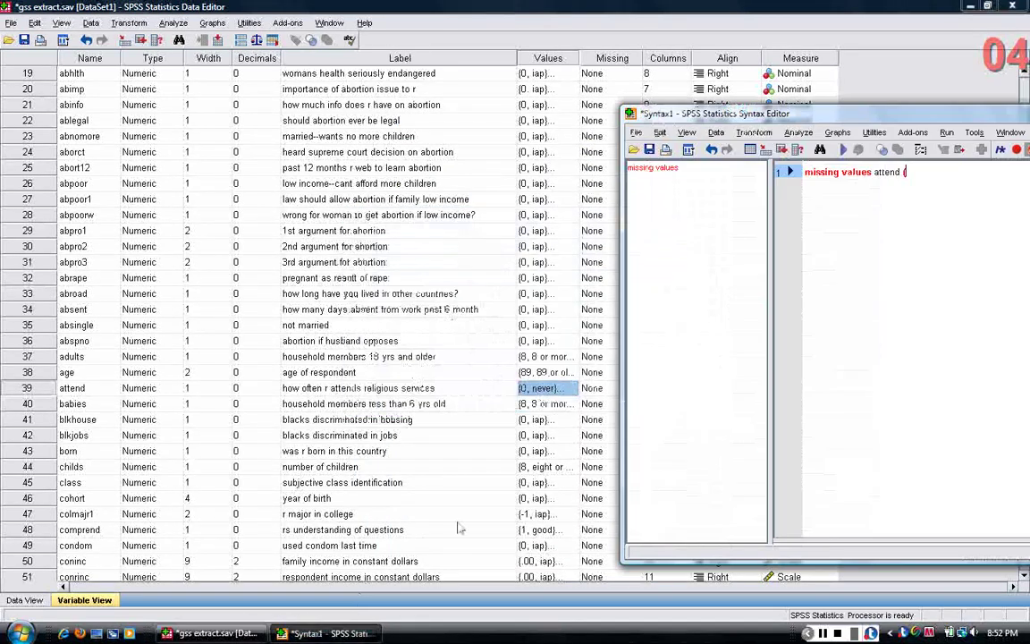
type("9)")
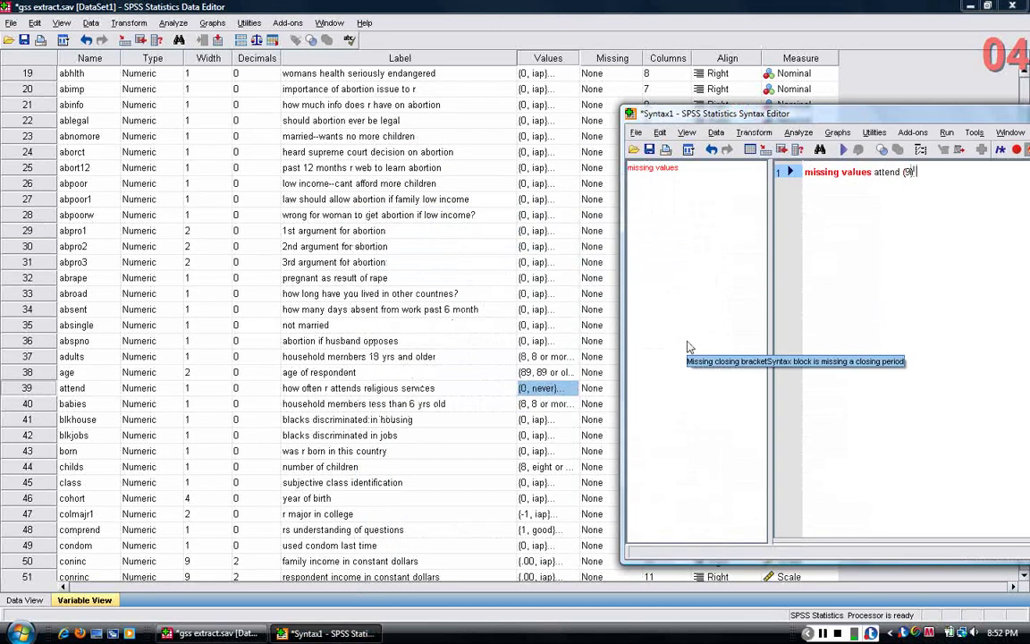
left_click_drag(760, 112, 296, 123)
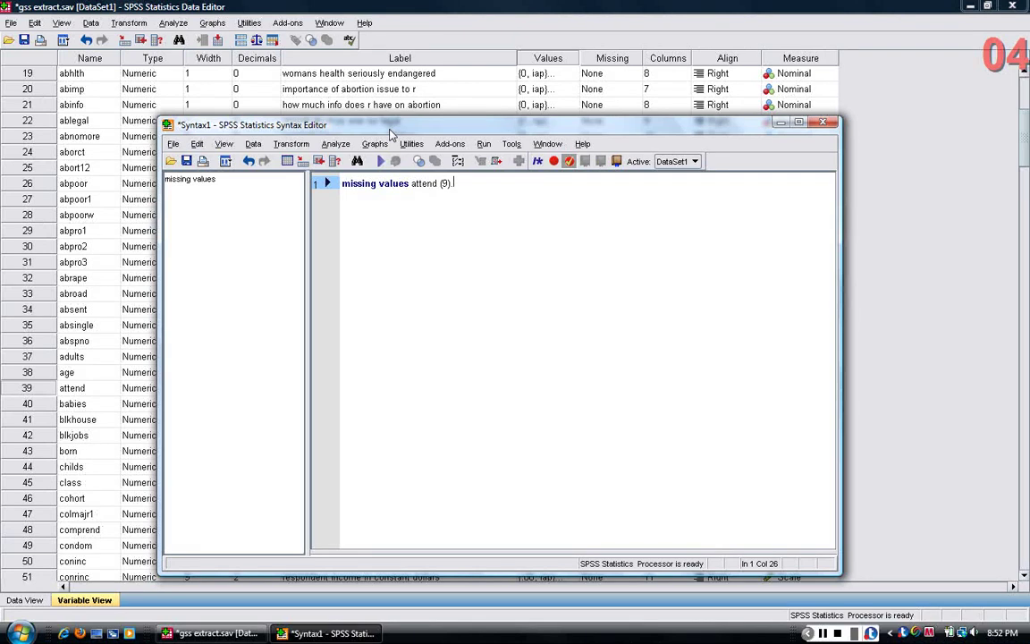
left_click_drag(409, 184, 342, 184)
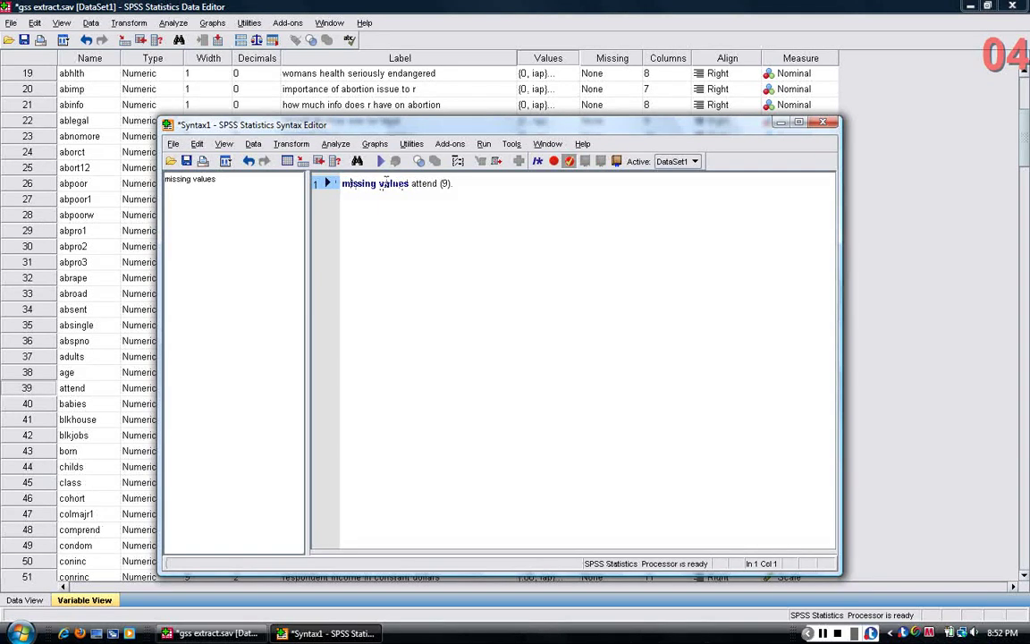
left_click(455, 183)
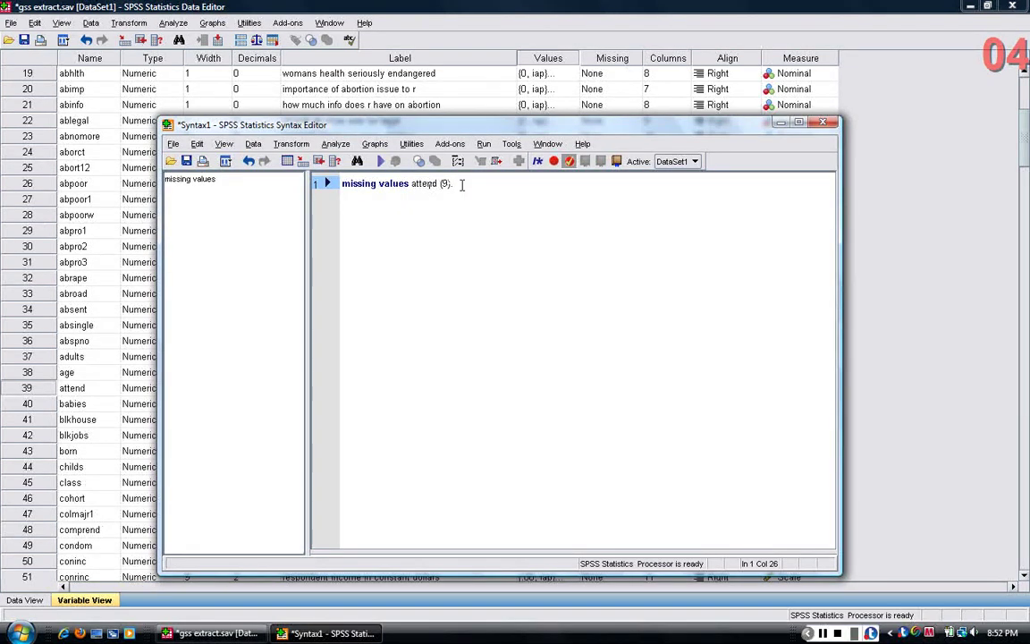
left_click_drag(462, 186, 335, 193)
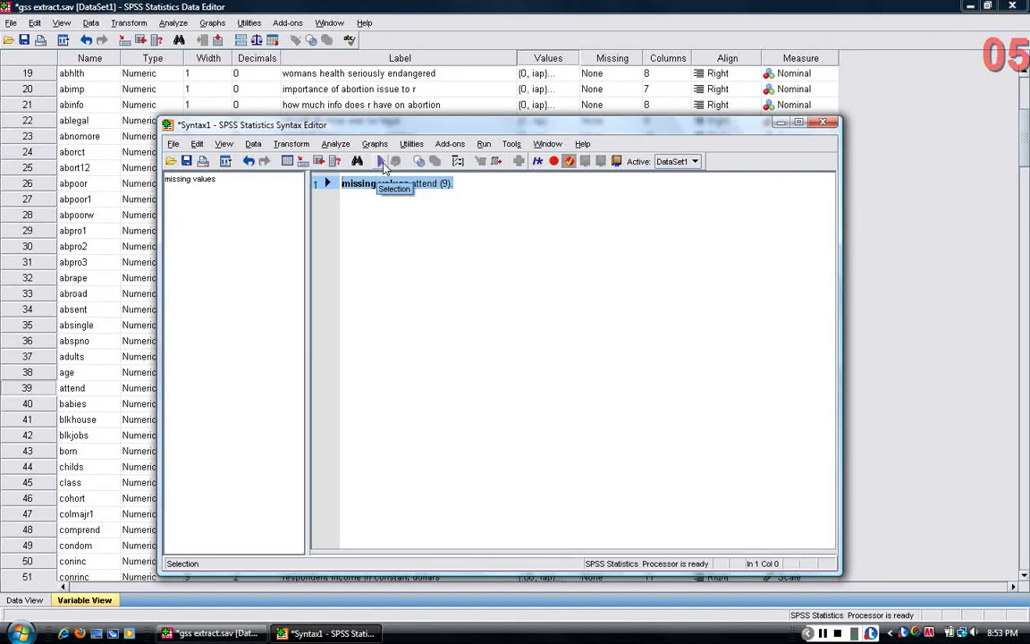
Step: Run the missing values attend (9). command, then return to the gss extract.sav Data Editor
left_click(381, 164)
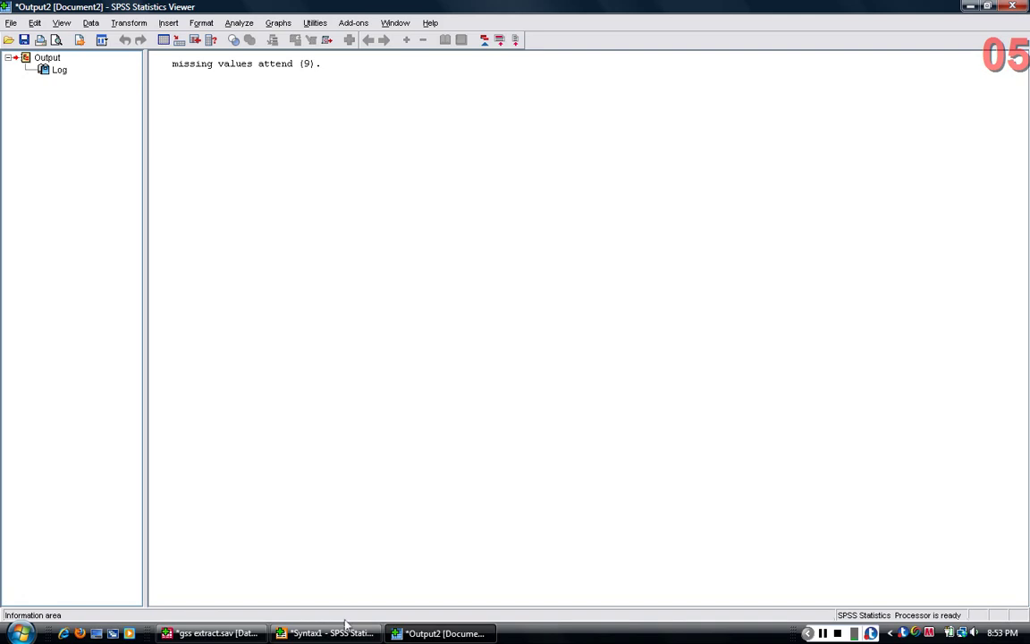
mouse_move(243, 619)
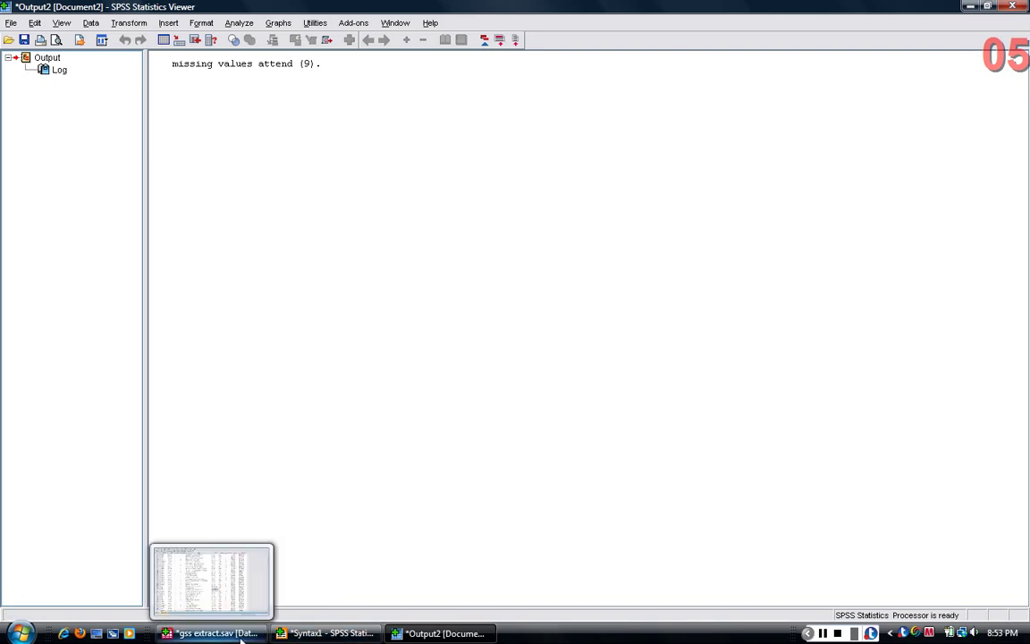
left_click(241, 636)
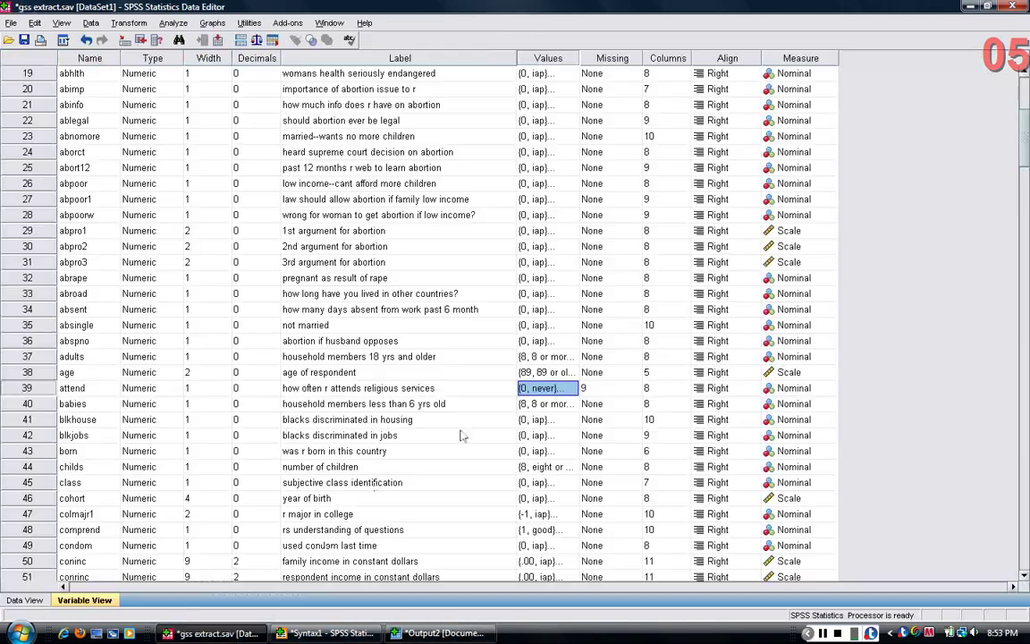
left_click(612, 390)
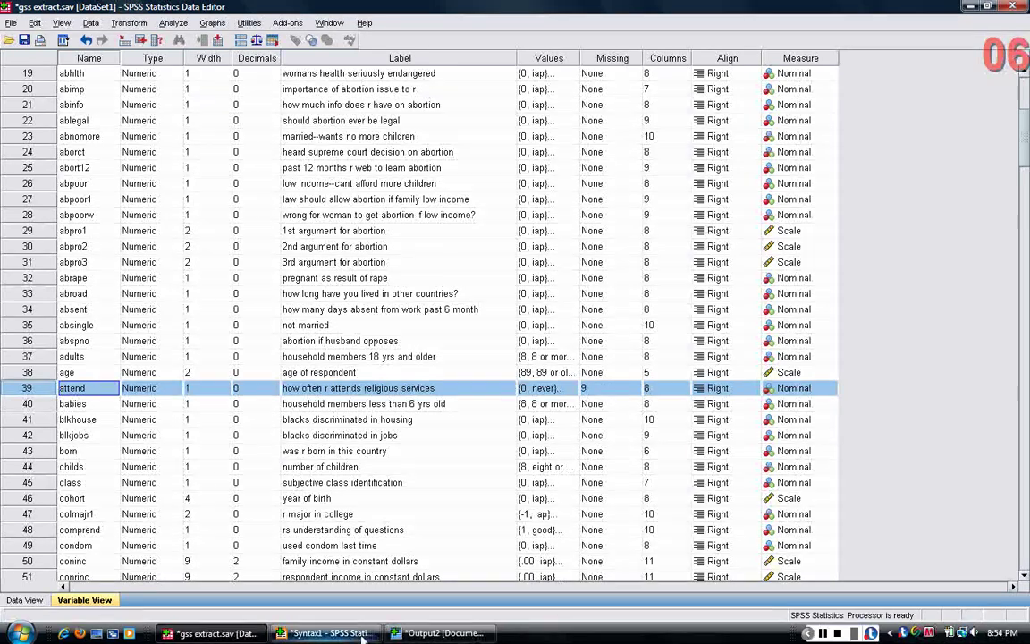
Step: Write 'frequencies attend.' on line 3 below the missing values command and select it
left_click(326, 632)
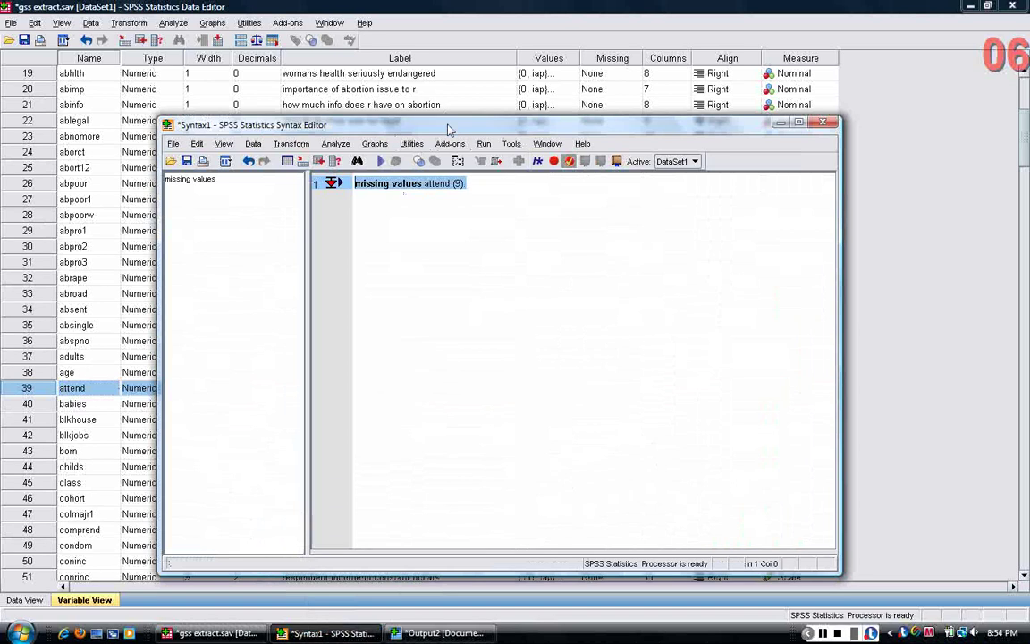
left_click_drag(449, 126, 651, 96)
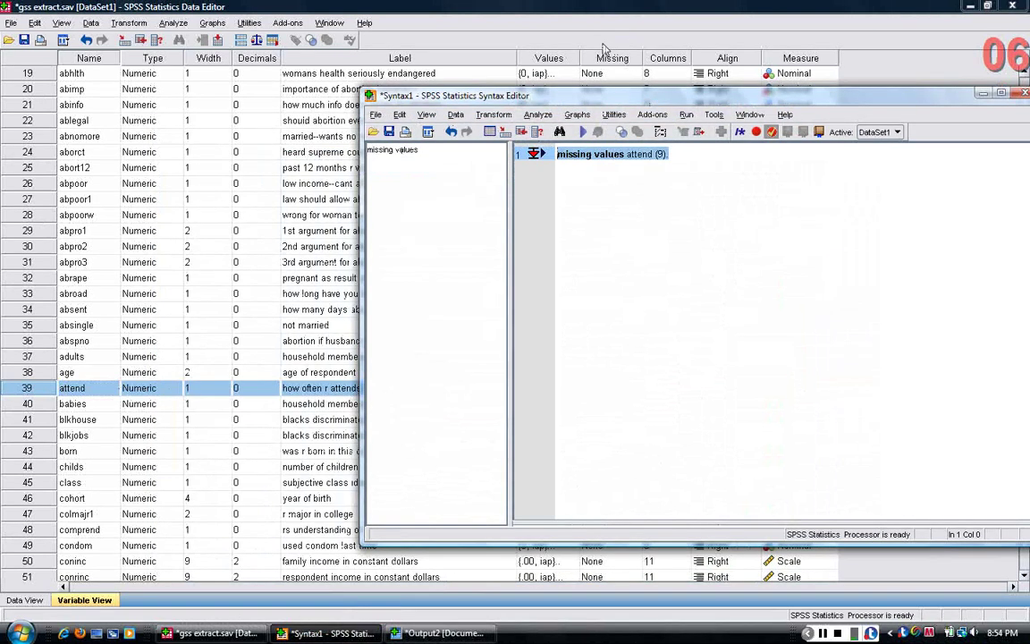
left_click(613, 145)
key("Return")
key("Return")
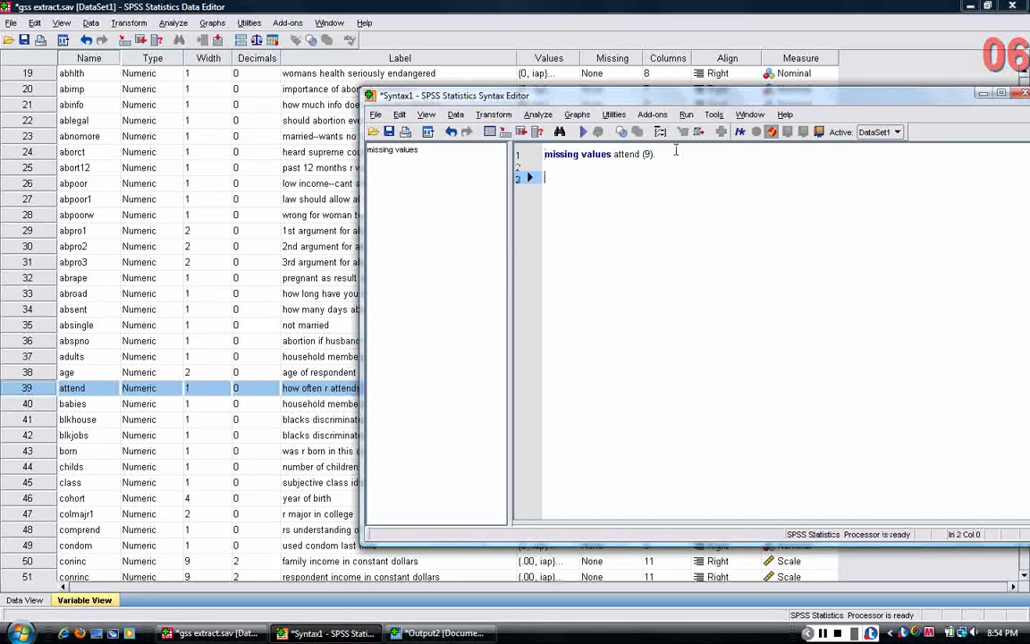
type("frequencies")
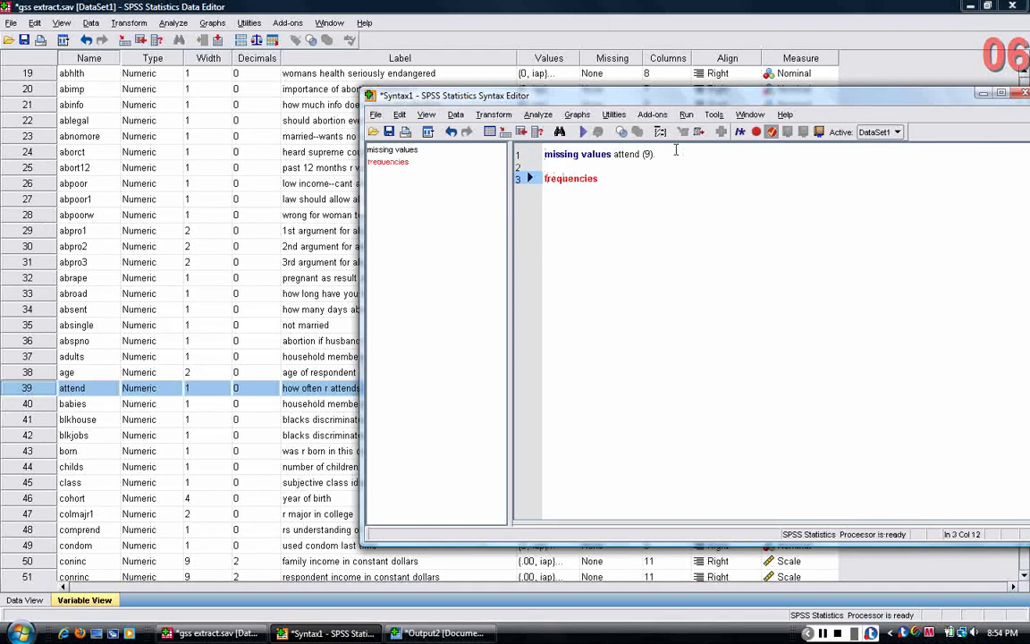
mouse_move(592, 95)
left_mouse_down()
mouse_move(536, 95)
mouse_move(608, 103)
left_mouse_up()
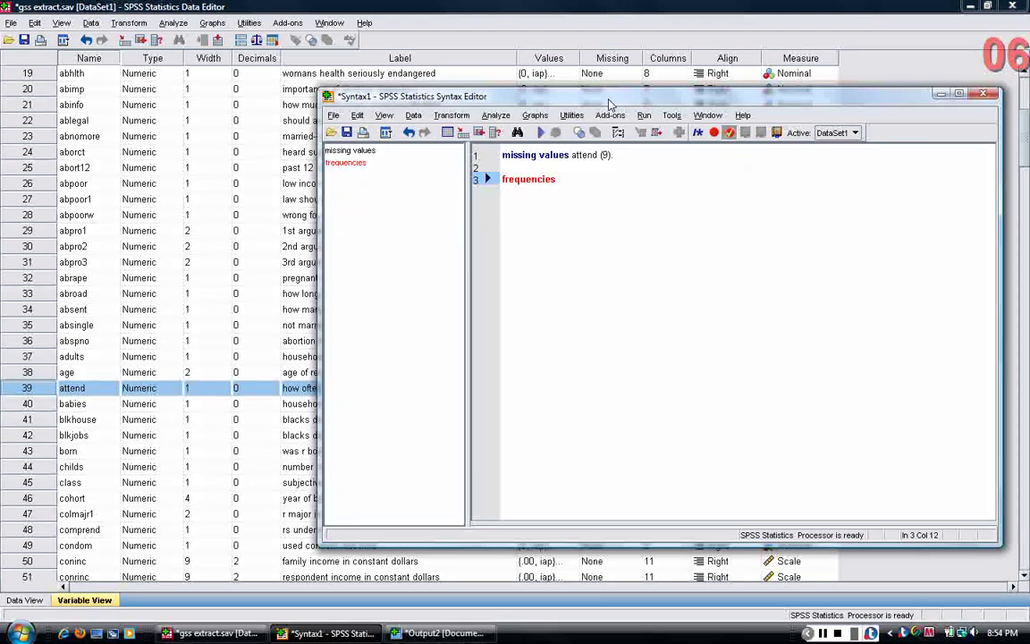
type("attend.")
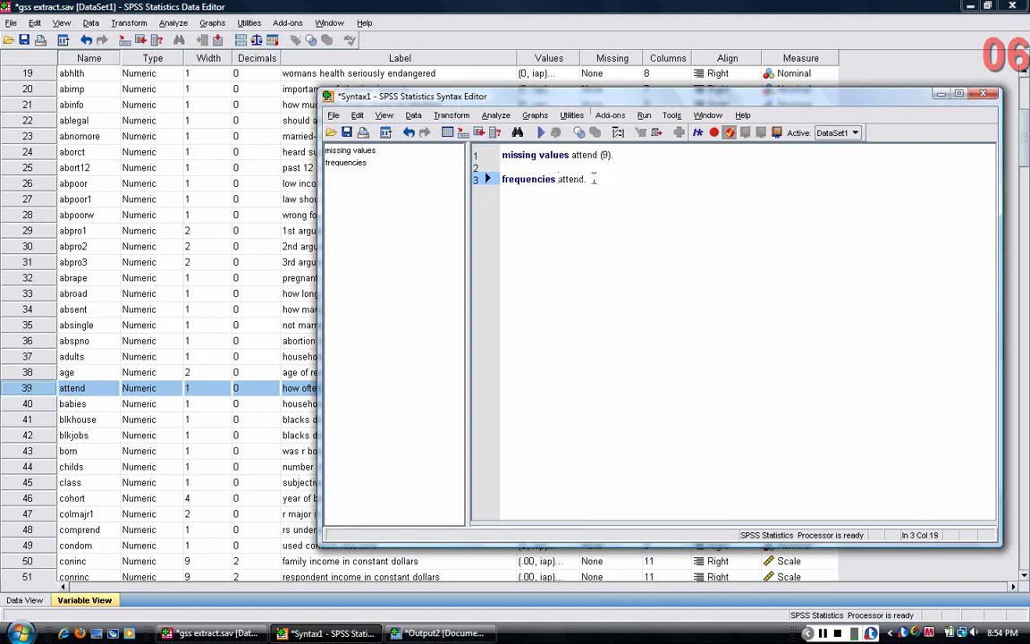
left_click_drag(589, 179, 502, 188)
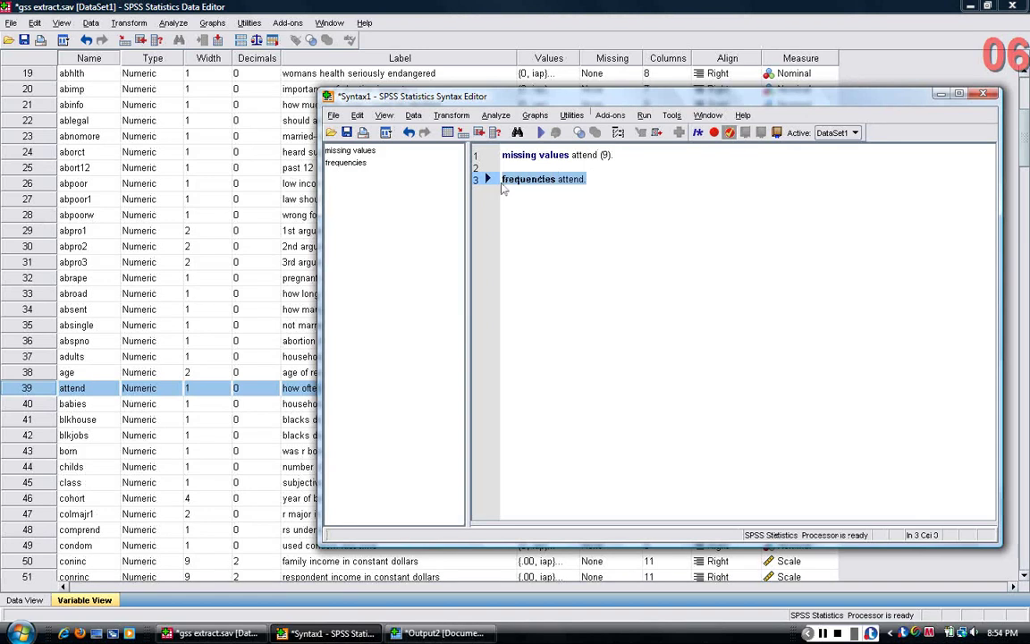
Step: Run frequencies attend. and select the resulting table showing 52510 valid, 533 missing
left_click(542, 138)
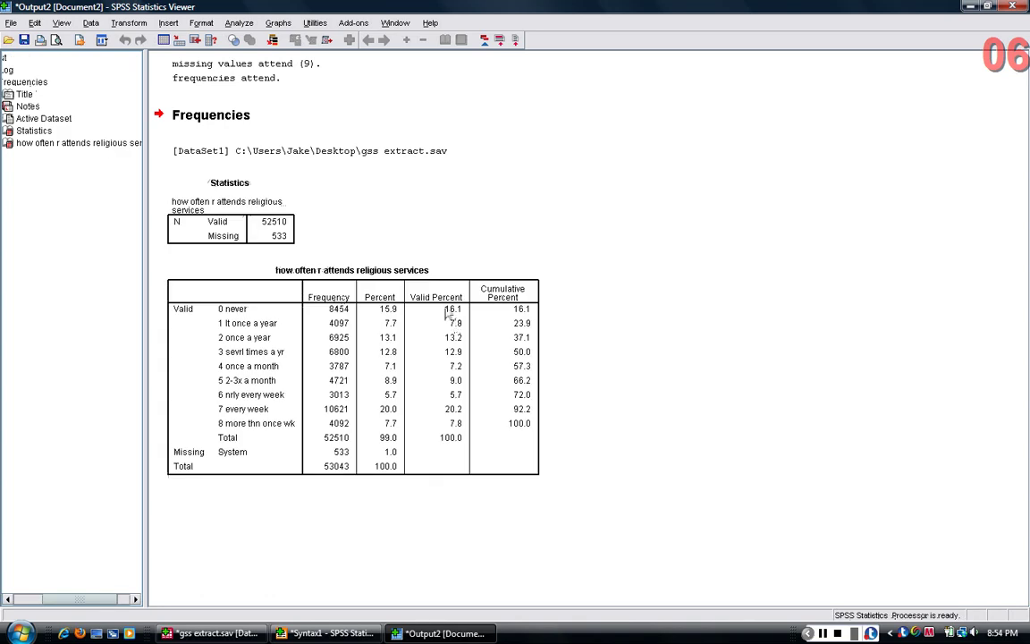
left_click(380, 333)
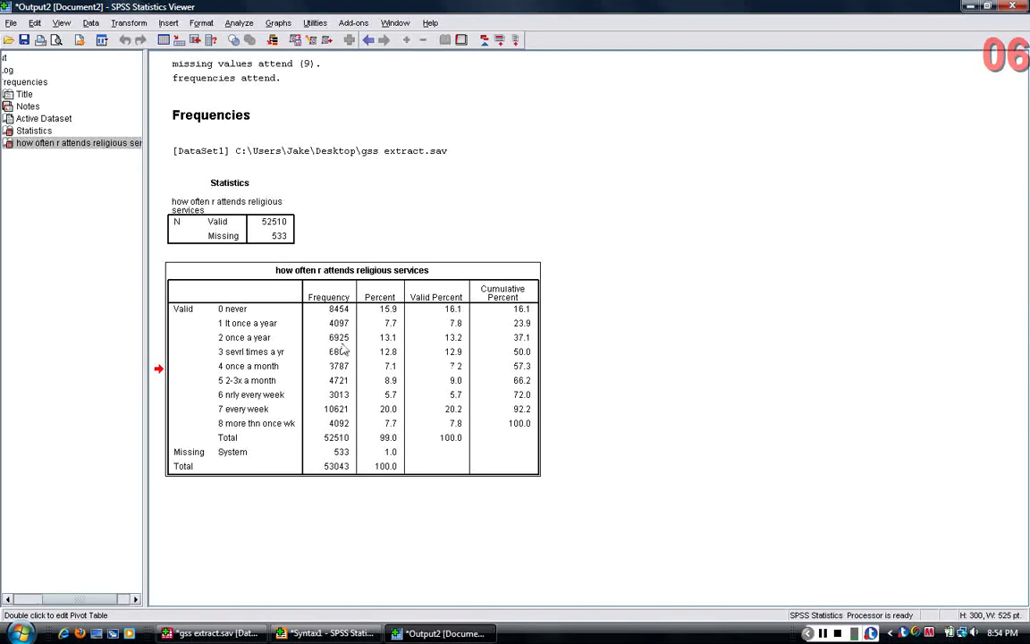